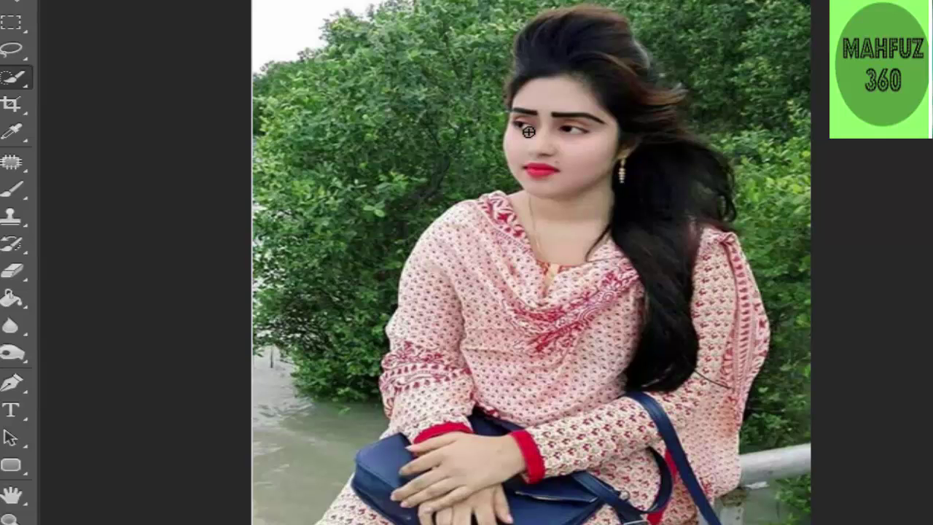
Step: Bring the selected head into the palm-lined pool photo and place it over the sky near the far-side beach
left_click_drag(552, 145, 788, 247)
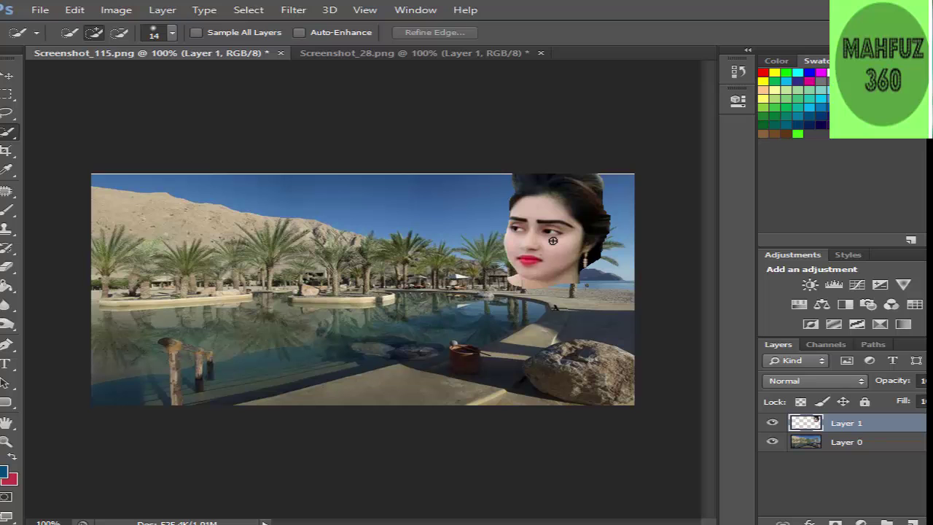
mouse_move(550, 237)
left_mouse_down()
mouse_move(543, 255)
mouse_move(555, 260)
left_mouse_up()
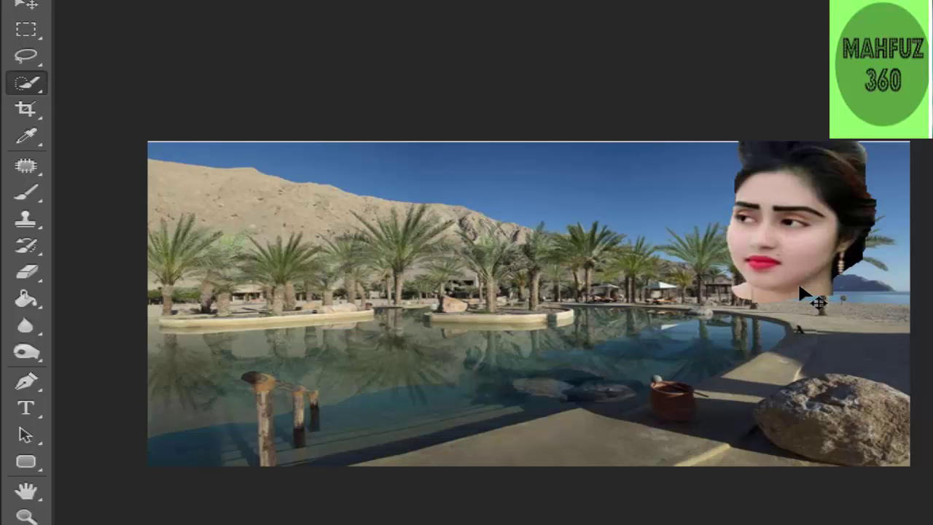
Step: Free-transform the pasted head, moving it over the palms behind the pool and scaling it down slightly
key("ctrl+t")
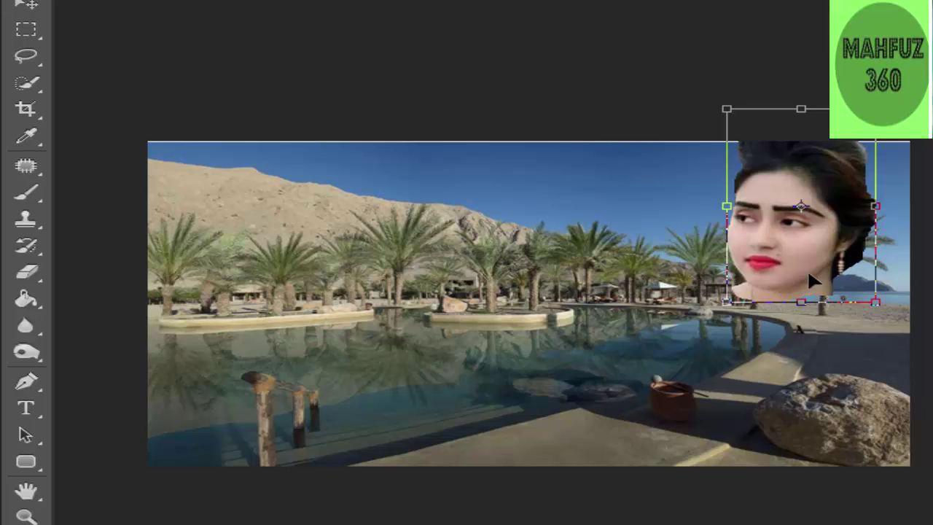
left_click_drag(800, 250, 650, 241)
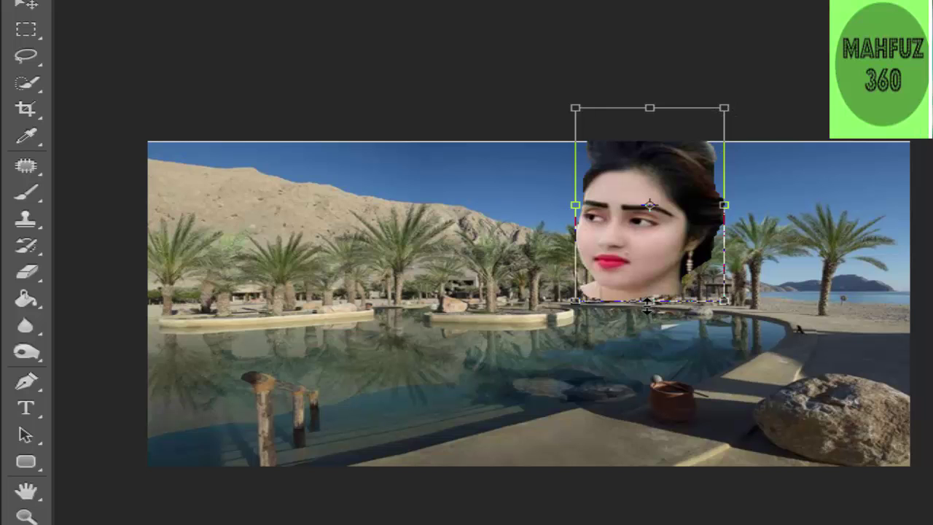
left_click_drag(648, 301, 649, 279)
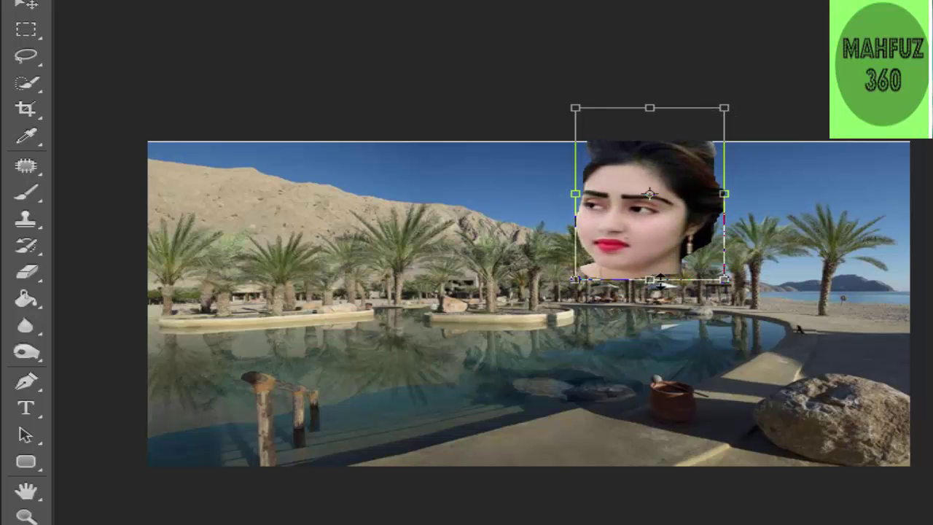
left_click_drag(729, 117, 705, 152)
left_click_drag(681, 221, 687, 208)
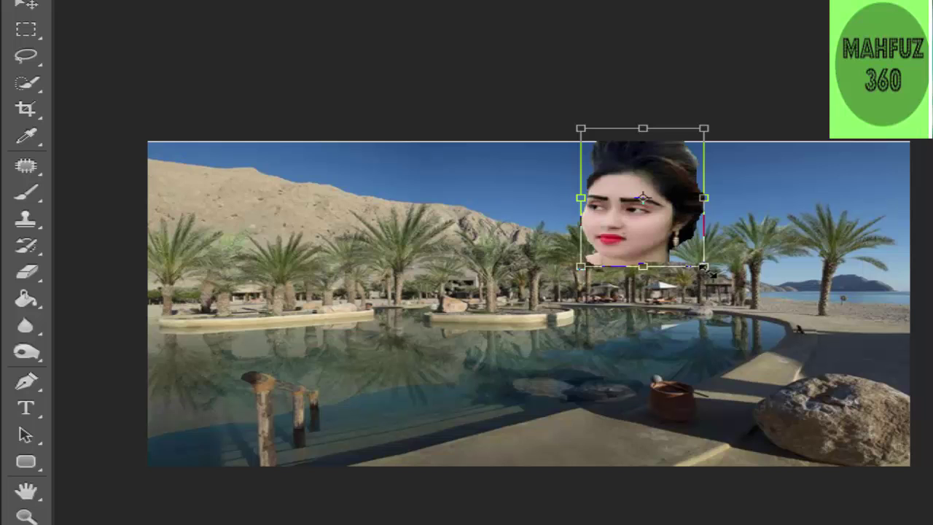
left_click_drag(703, 267, 716, 277)
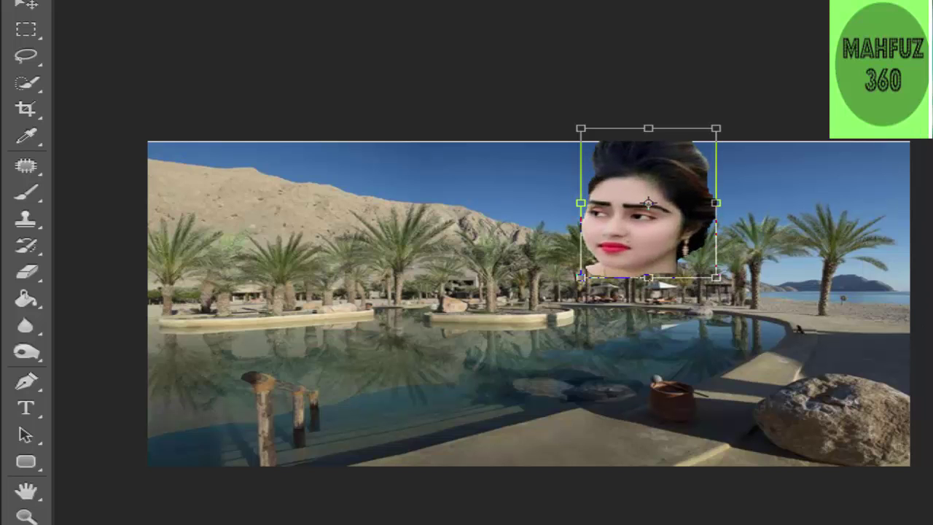
key("Return")
Step: Erase the rough edges around the head's hair, neck and chin with the Eraser tool
key("w")
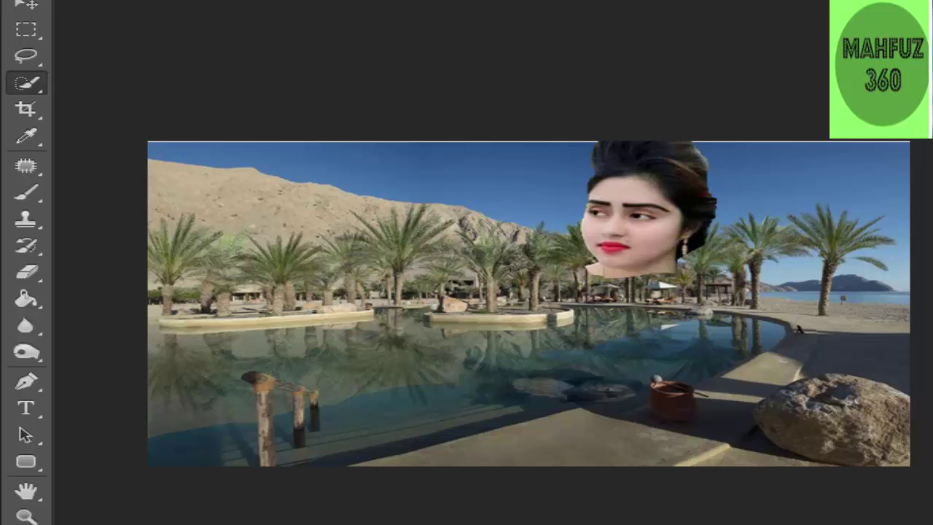
left_click(29, 272)
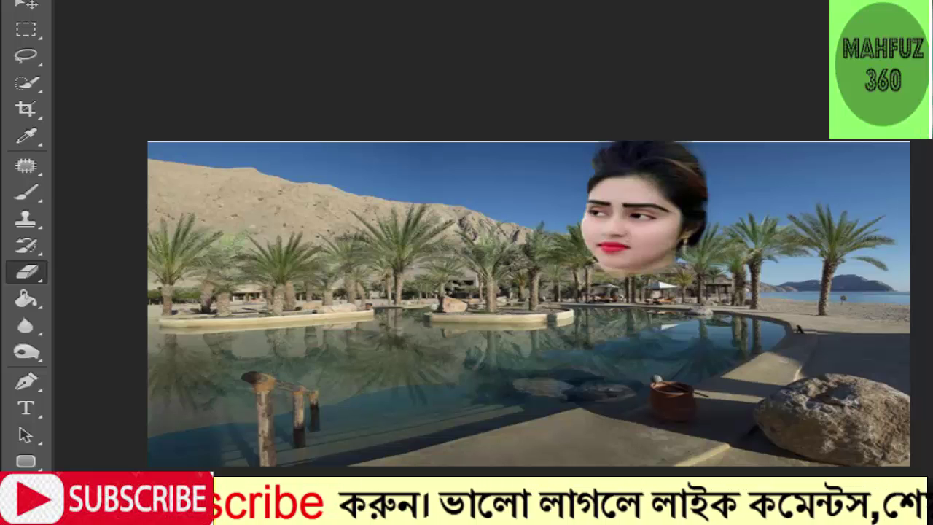
Step: Brighten the head layer with a Levels adjustment, setting the midtone input to 1.10
key("ctrl+plus")
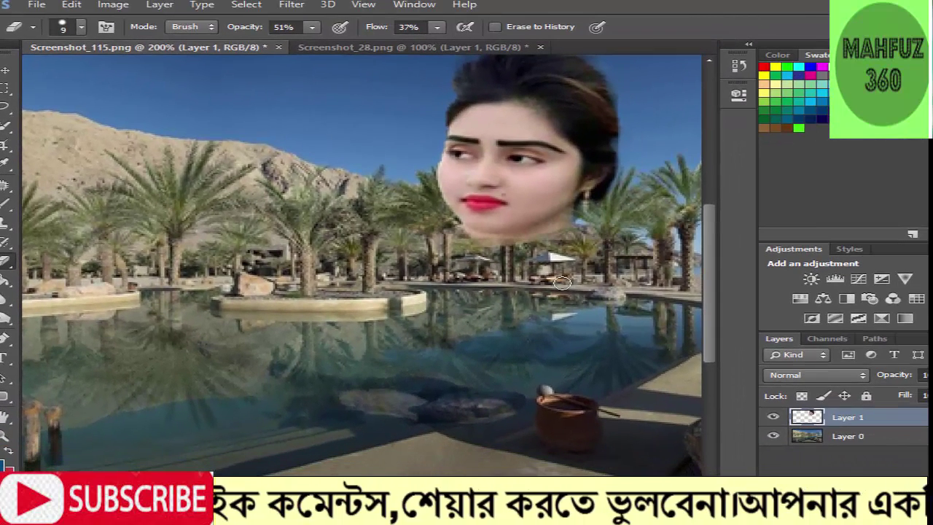
key("ctrl+l")
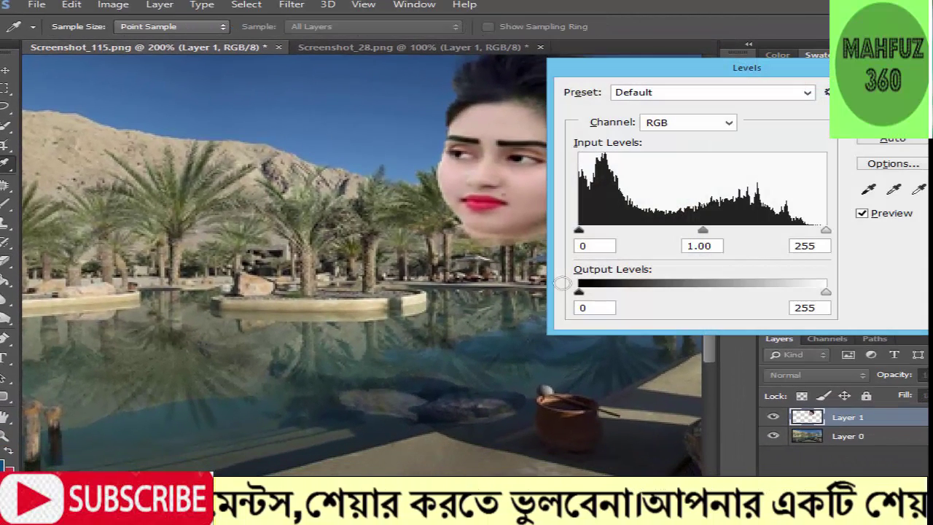
left_click_drag(699, 73, 788, 70)
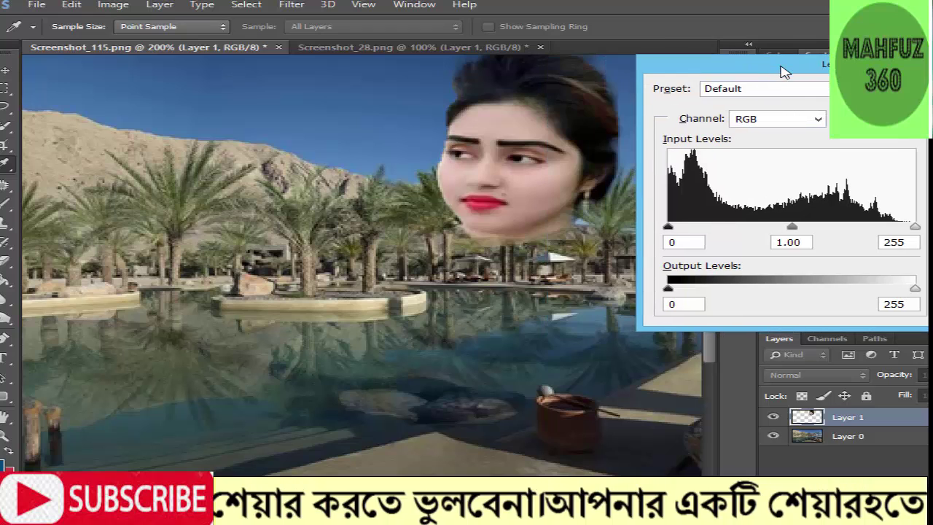
mouse_move(792, 227)
left_mouse_down()
mouse_move(781, 227)
mouse_move(826, 228)
mouse_move(784, 228)
left_mouse_up()
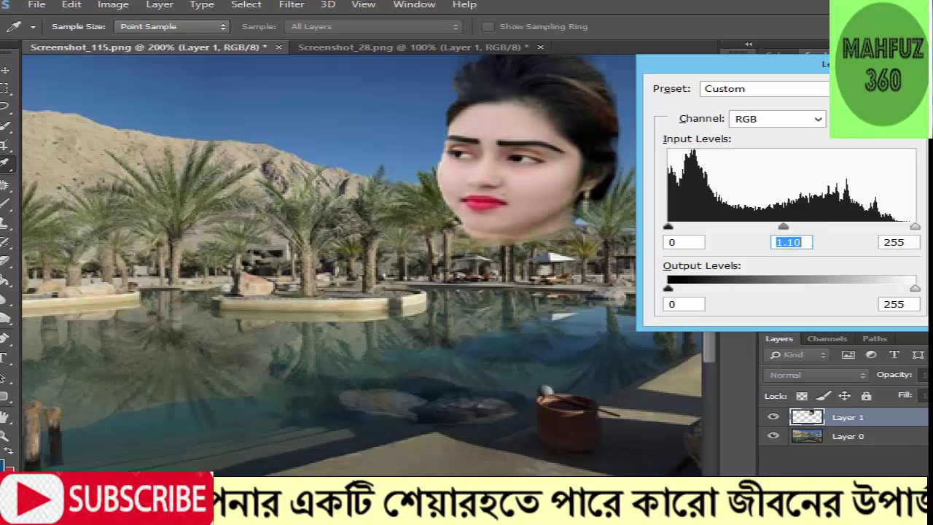
key("Return")
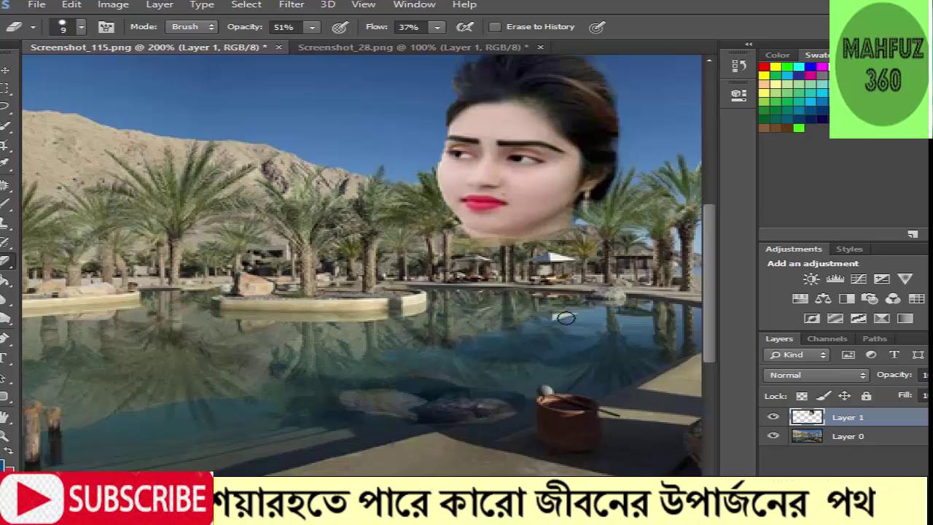
key("u")
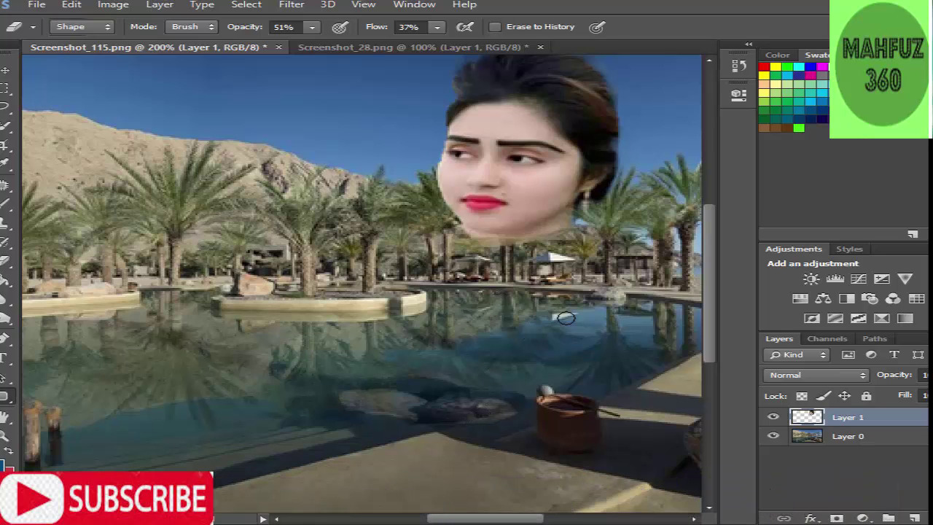
key("shift+u")
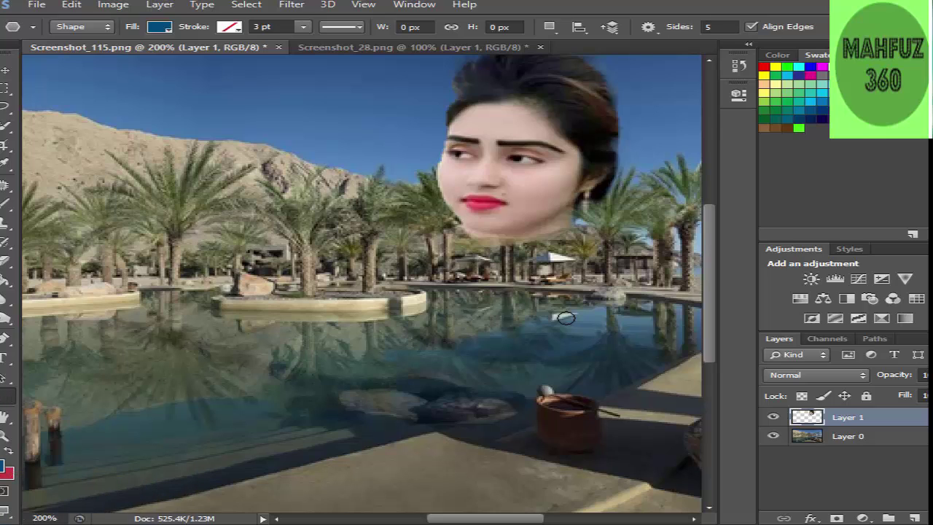
key("shift+u")
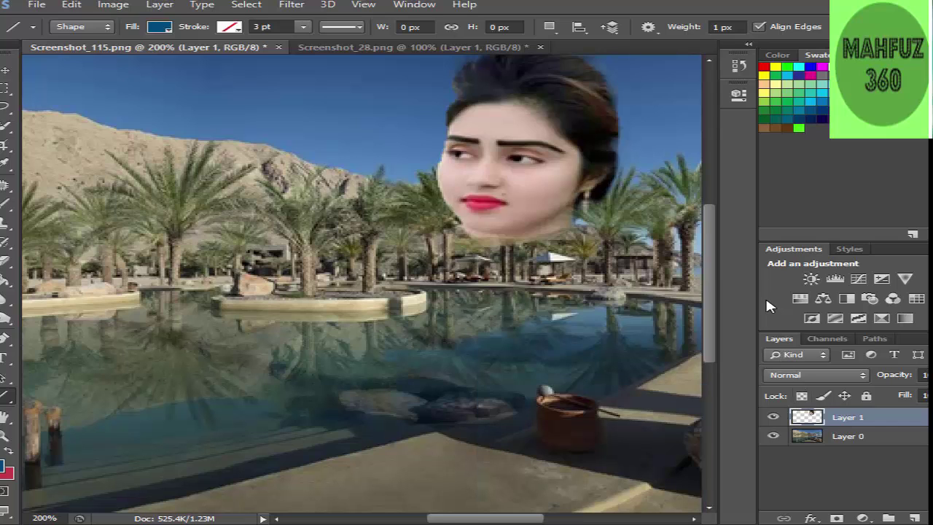
Step: Adjust the head layer's Hue/Saturation with saturation at +11 and hue at +5
key("ctrl+u")
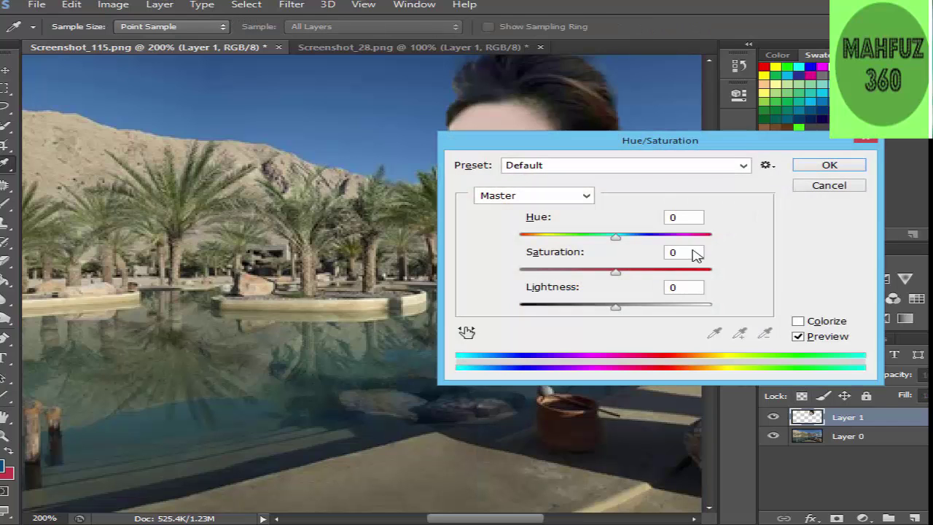
left_click_drag(720, 140, 260, 82)
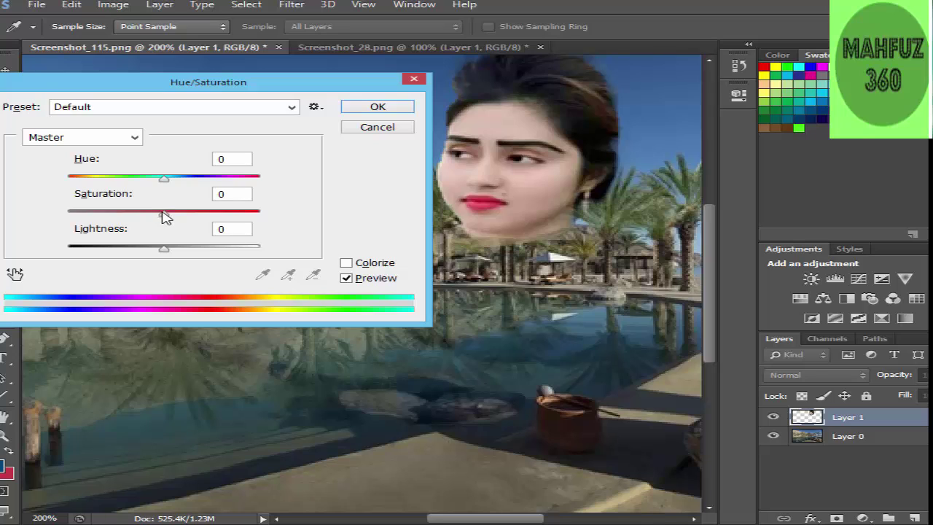
left_click_drag(164, 211, 177, 216)
mouse_move(164, 178)
left_mouse_down()
mouse_move(174, 178)
mouse_move(152, 178)
mouse_move(172, 181)
left_mouse_up()
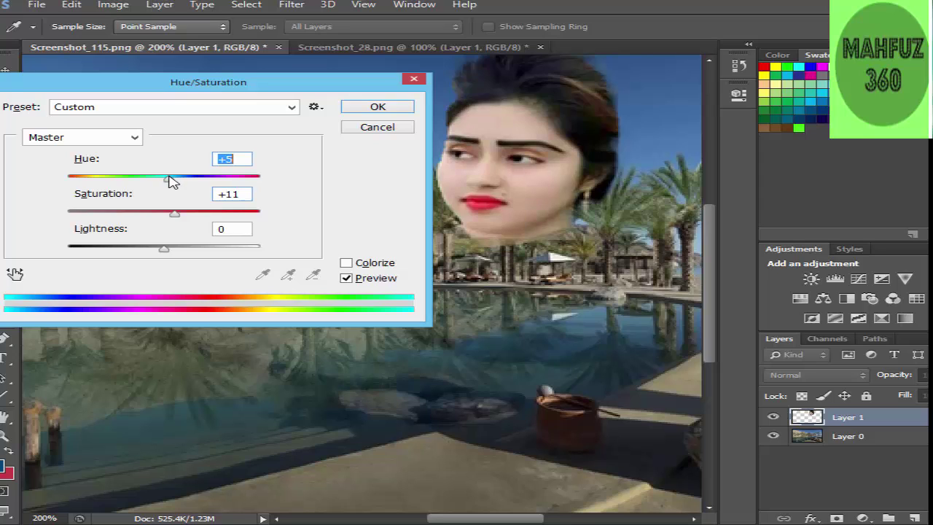
left_click(382, 109)
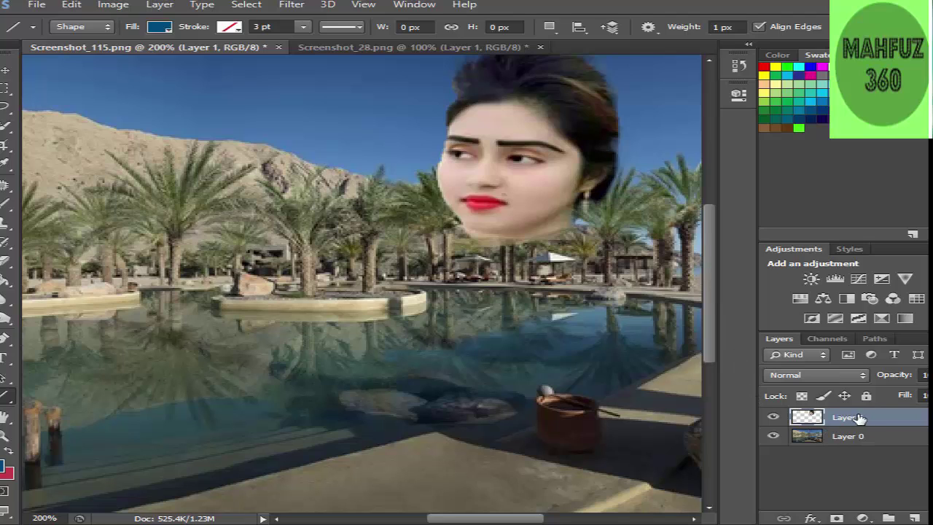
Step: Try the Screen, Lighter Color and Overlay blend modes on the head layer
left_click(864, 376)
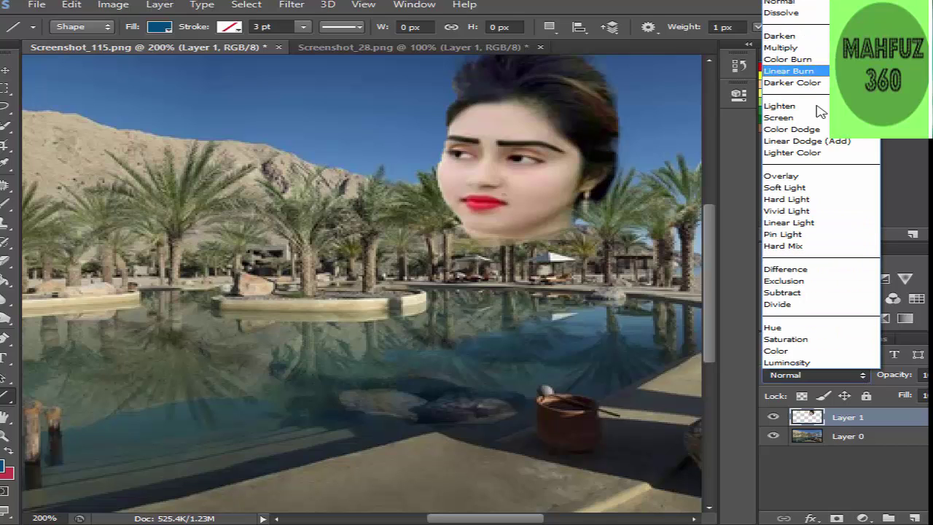
left_click(779, 118)
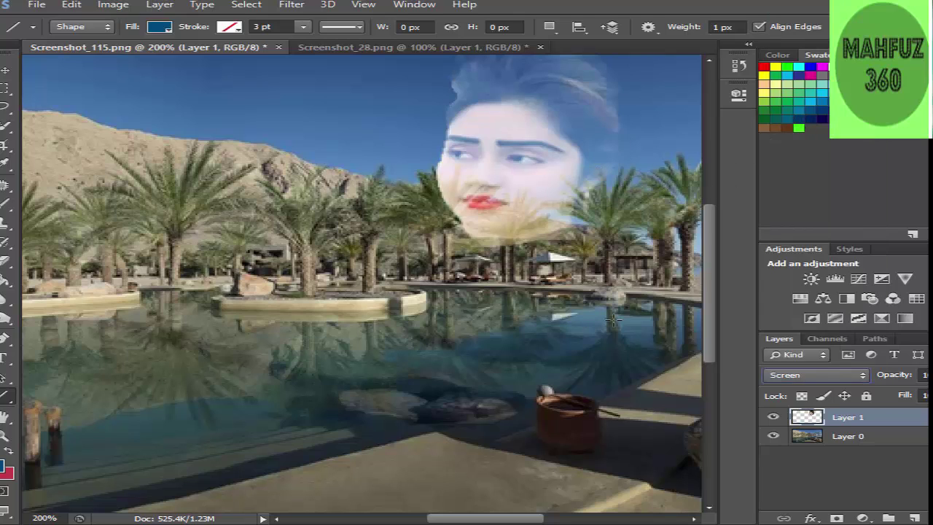
left_click(864, 374)
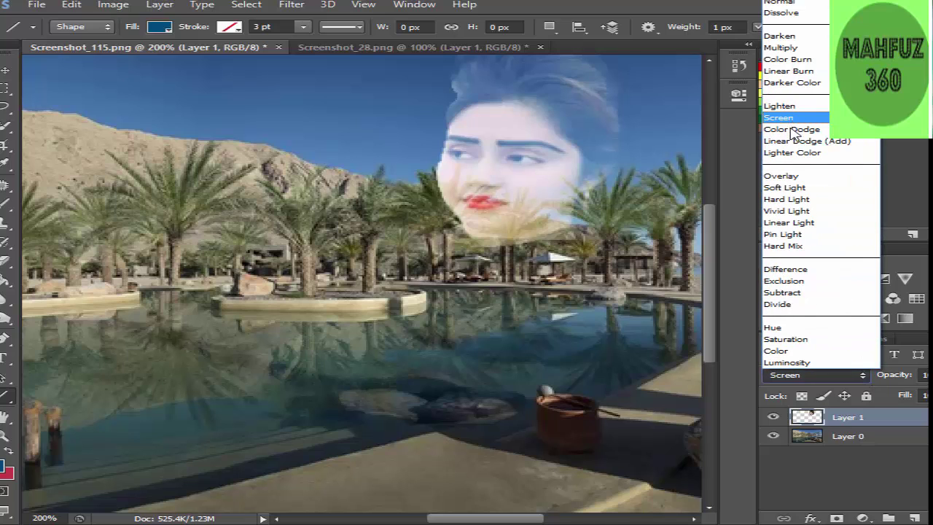
left_click(796, 151)
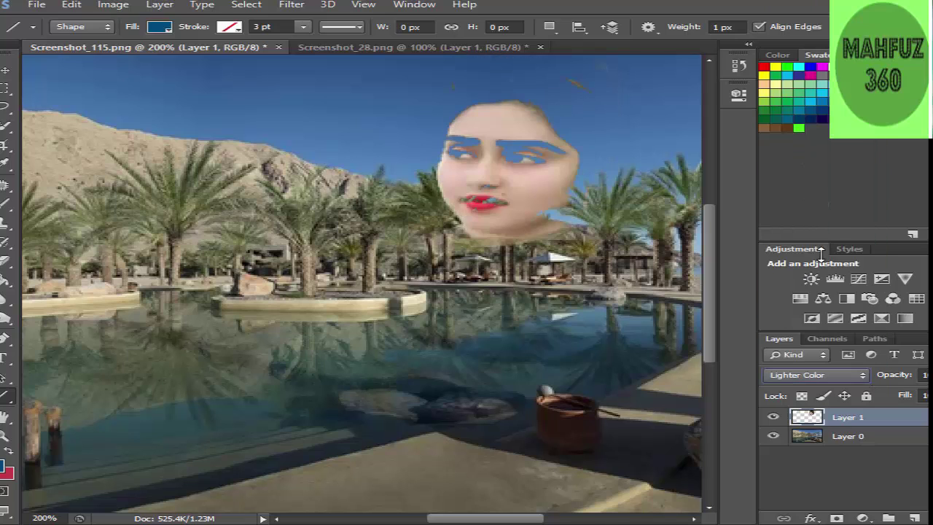
left_click(860, 373)
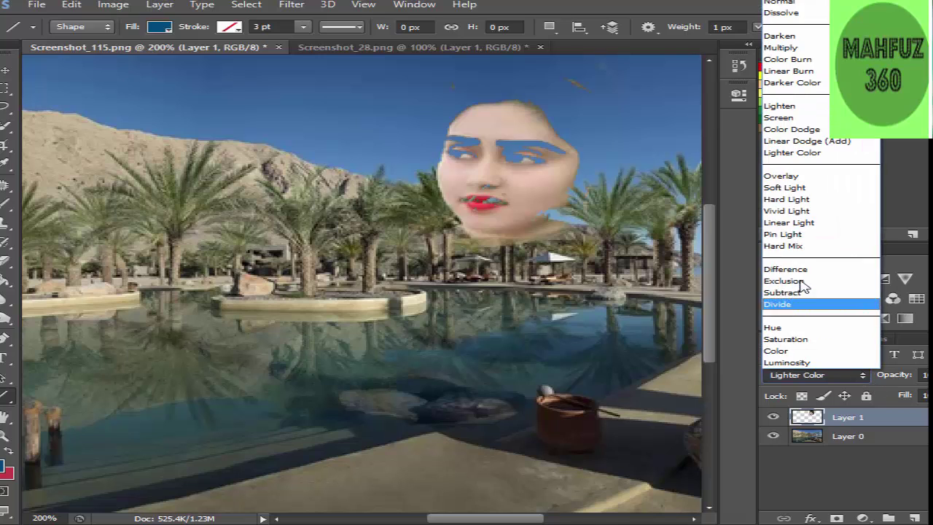
left_click(791, 175)
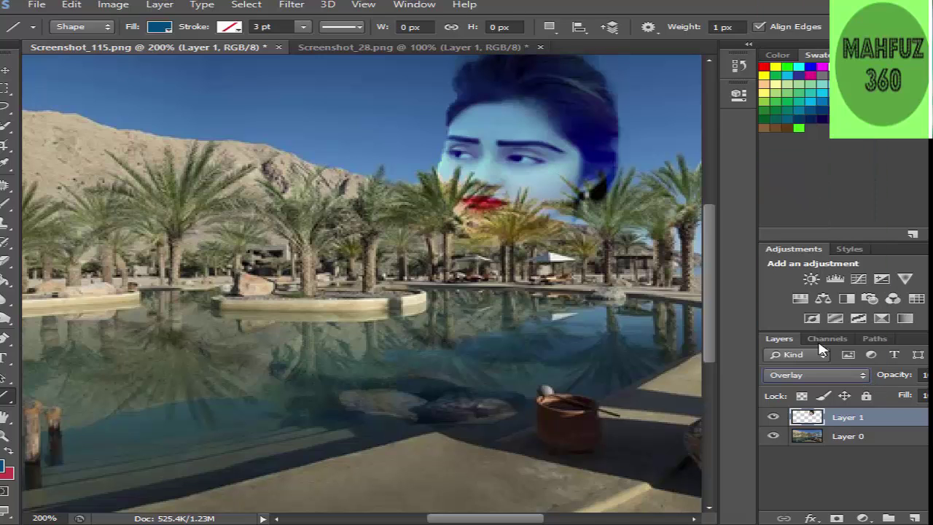
Step: Set the head layer's blend mode to Hard Light and move the head up and to the right in the sky
left_click(864, 375)
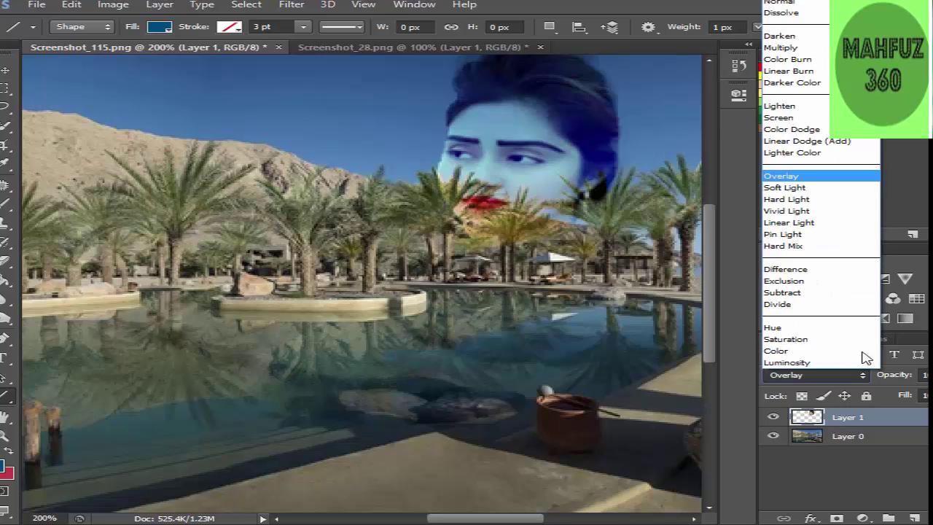
left_click(822, 200)
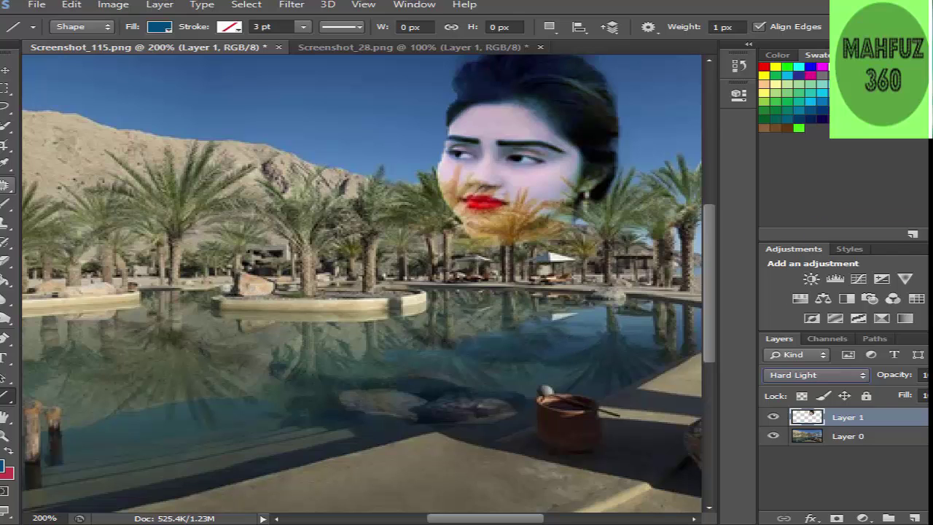
left_click(6, 69)
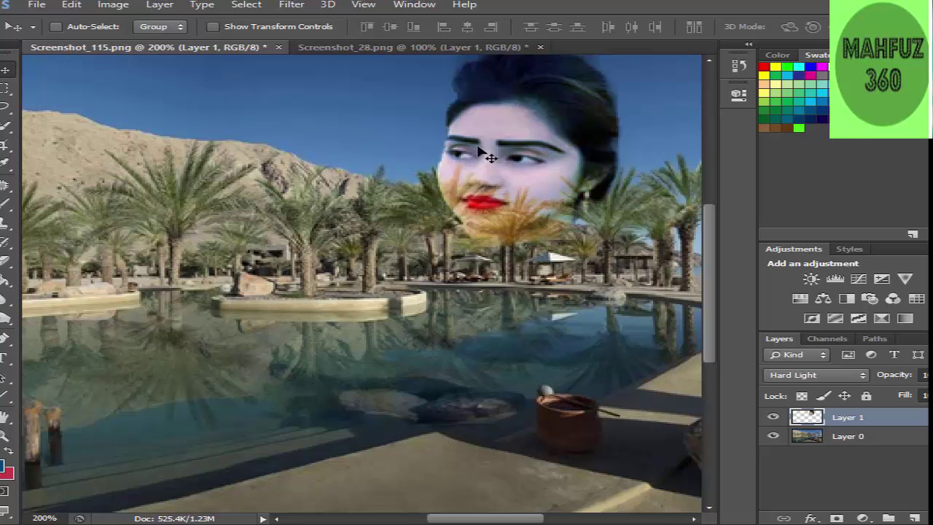
left_click_drag(518, 143, 538, 130)
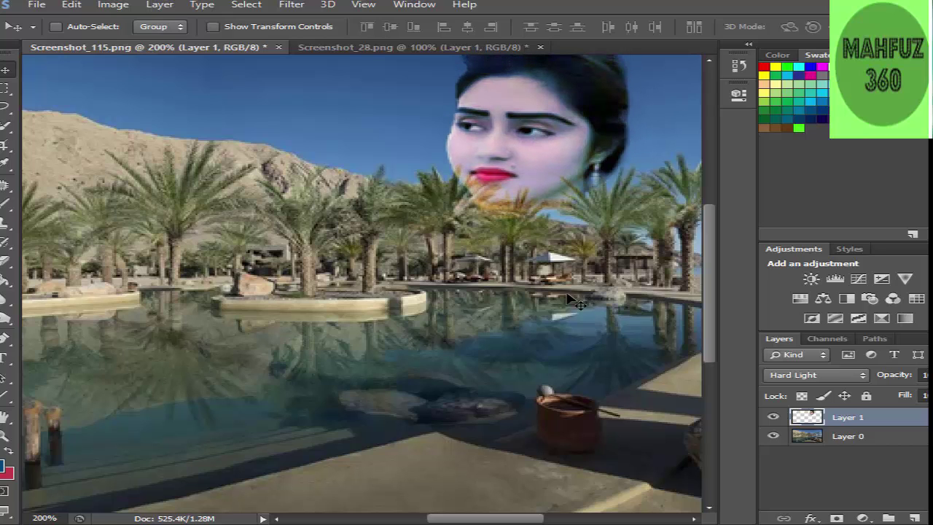
left_click_drag(539, 142, 581, 137)
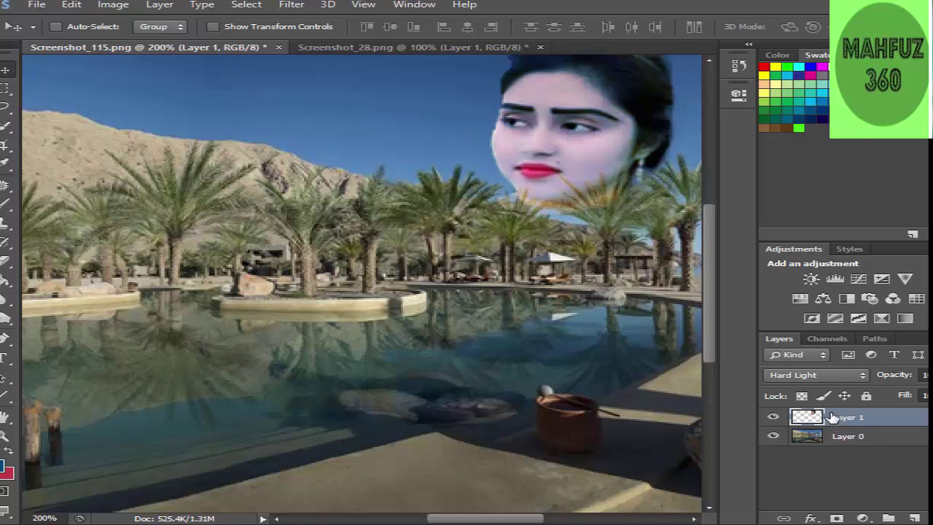
Step: Try the Hard Mix blend mode on the head layer, then return it to Hard Light
left_click(866, 375)
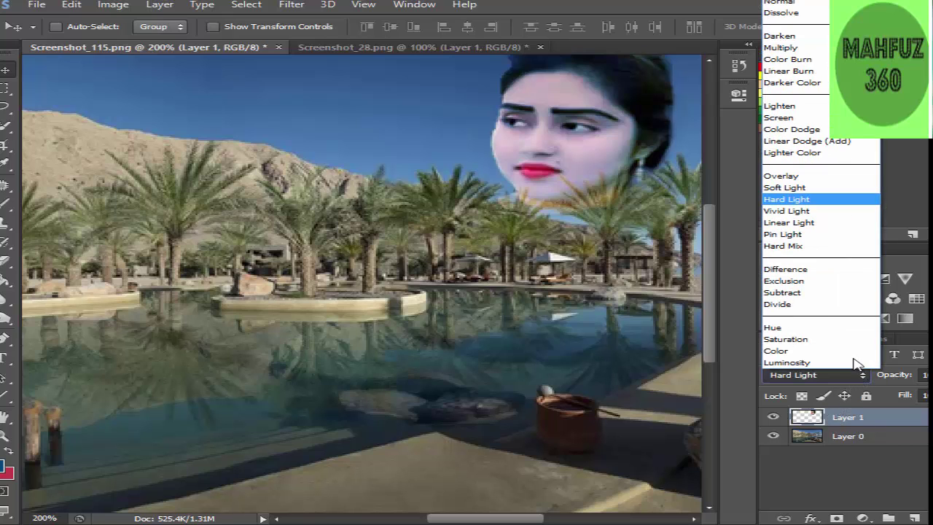
left_click(802, 248)
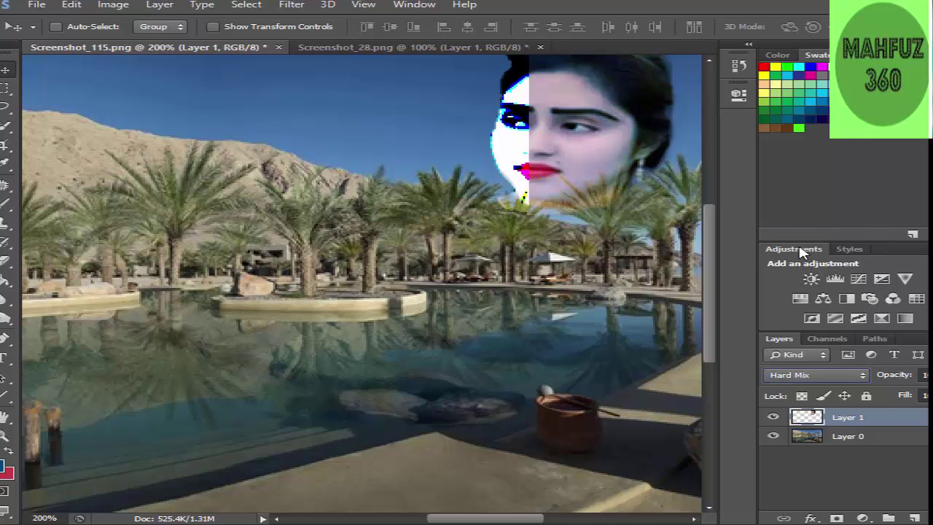
left_click(861, 375)
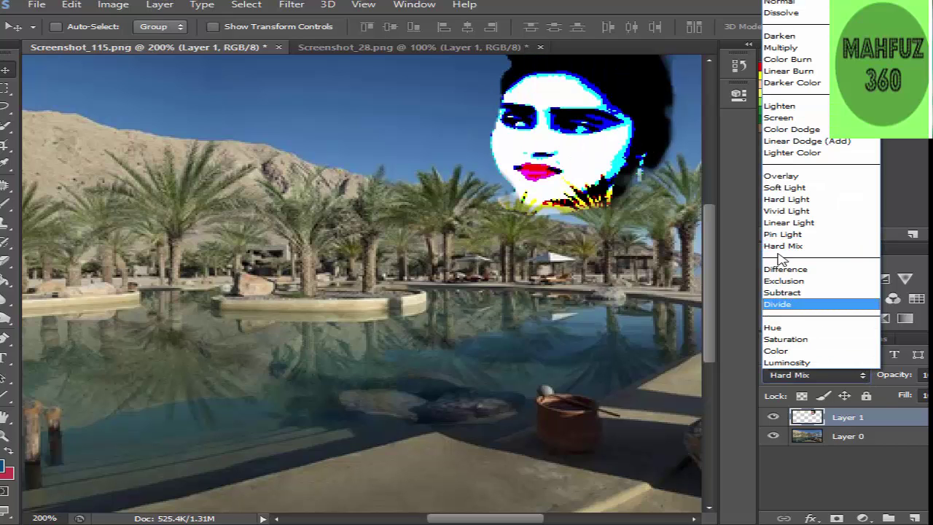
left_click(790, 199)
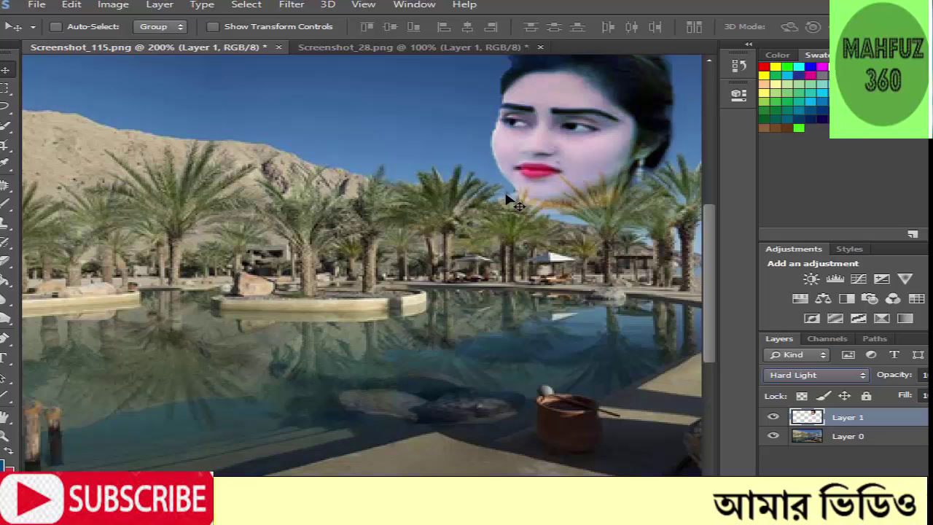
Step: Soften the repositioned head's outer edges with the Eraser at 51% opacity and 37% flow
left_click(4, 265)
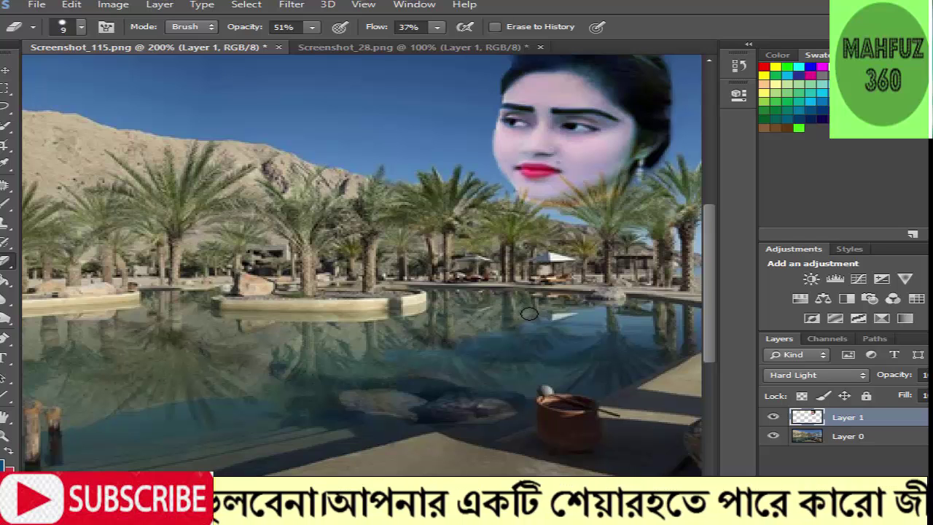
mouse_move(545, 514)
mouse_move(613, 462)
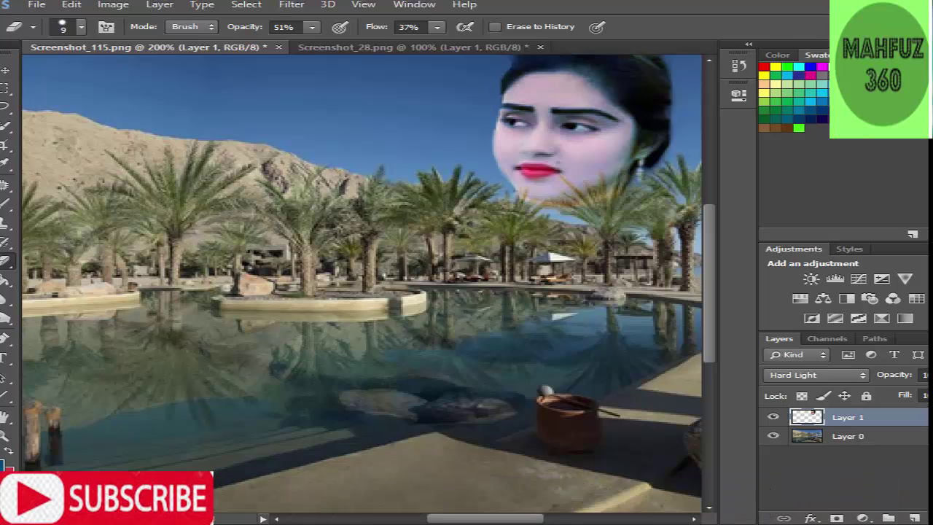
key("ctrl+minus")
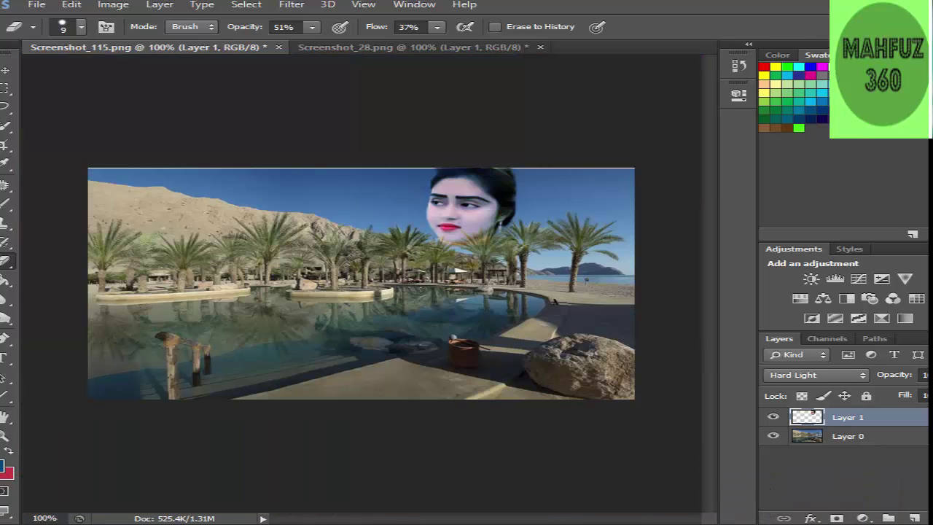